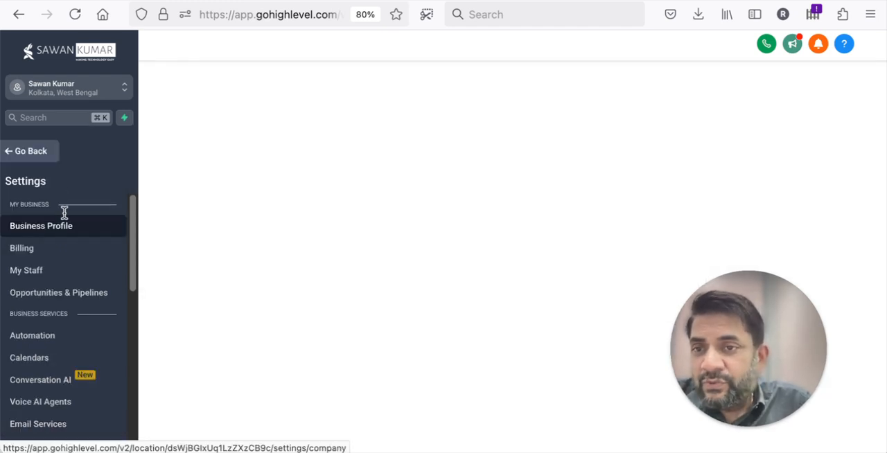
Step: Open the Domains settings and review the external domains already listed there
scroll(63, 215, down, 5)
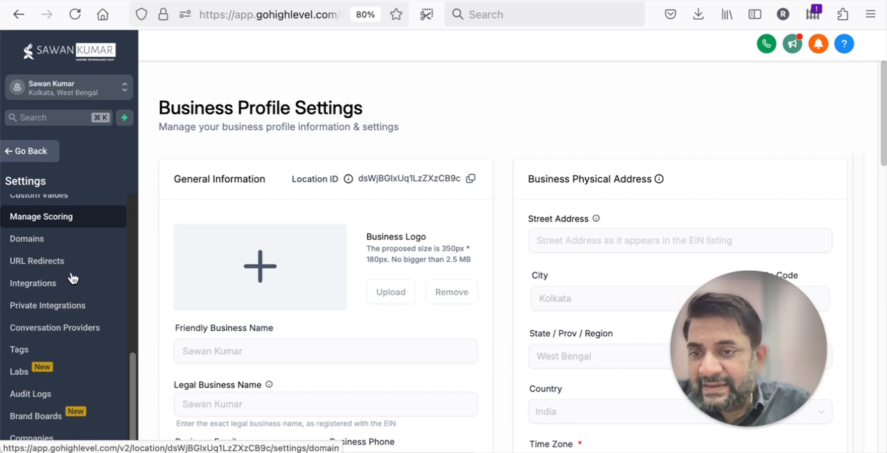
scroll(76, 291, up, 1)
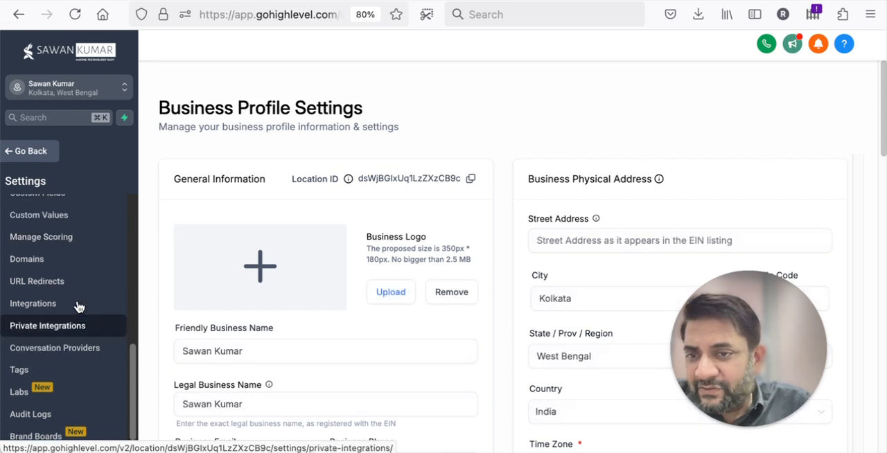
click(53, 270)
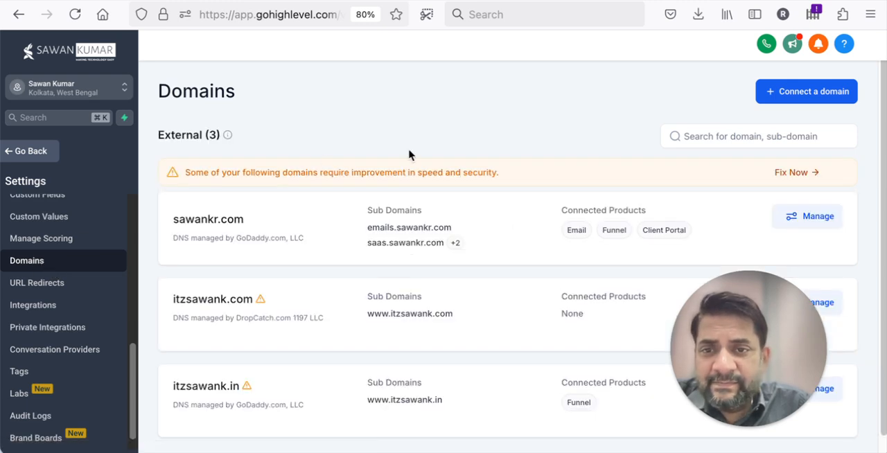
scroll(409, 154, down, 1)
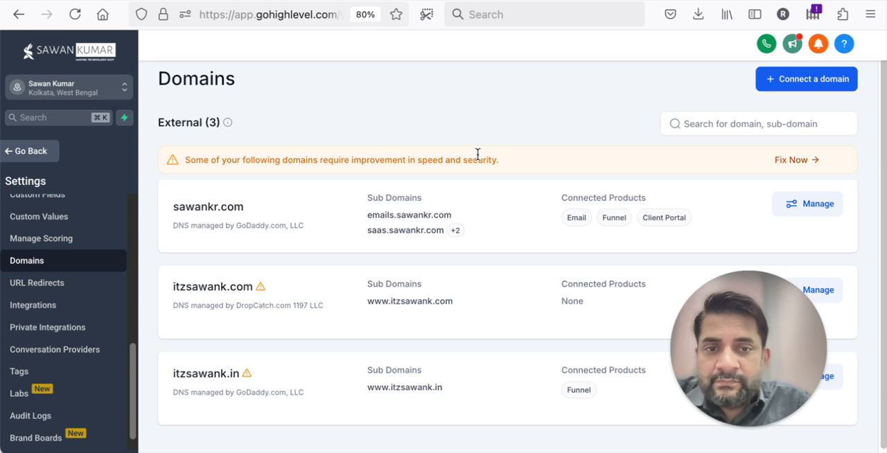
scroll(478, 154, down, 1)
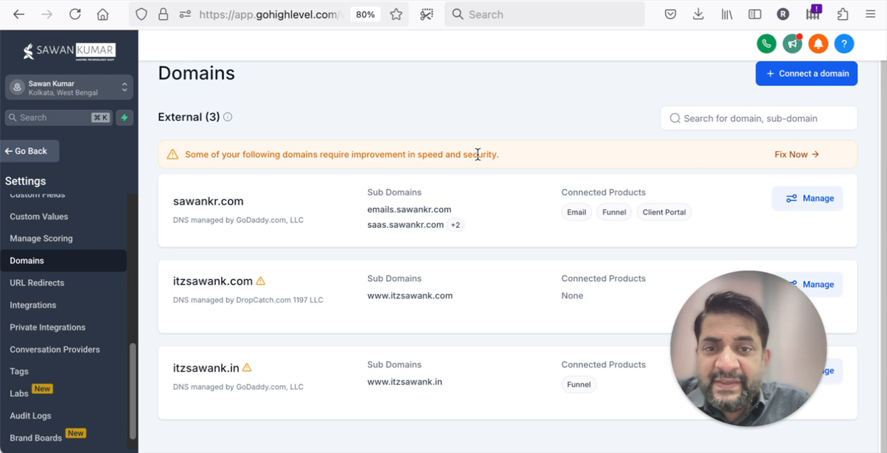
Step: Open the options for connecting a domain and look through the available connection types
click(788, 78)
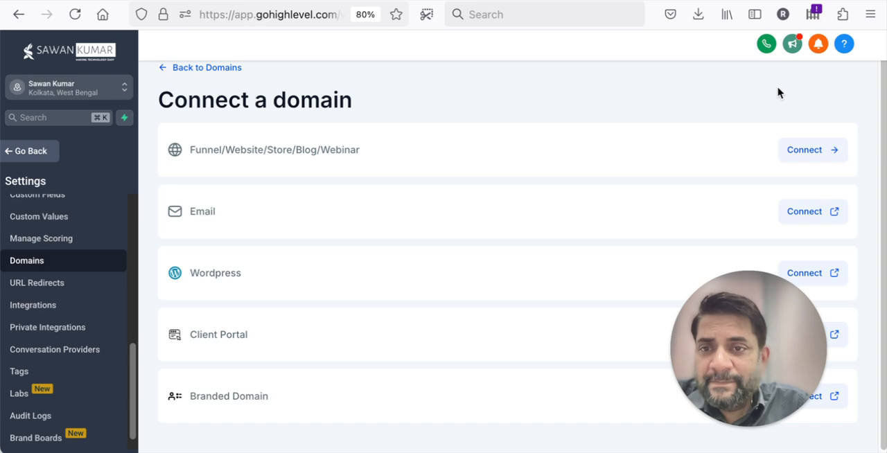
scroll(457, 238, down, 1)
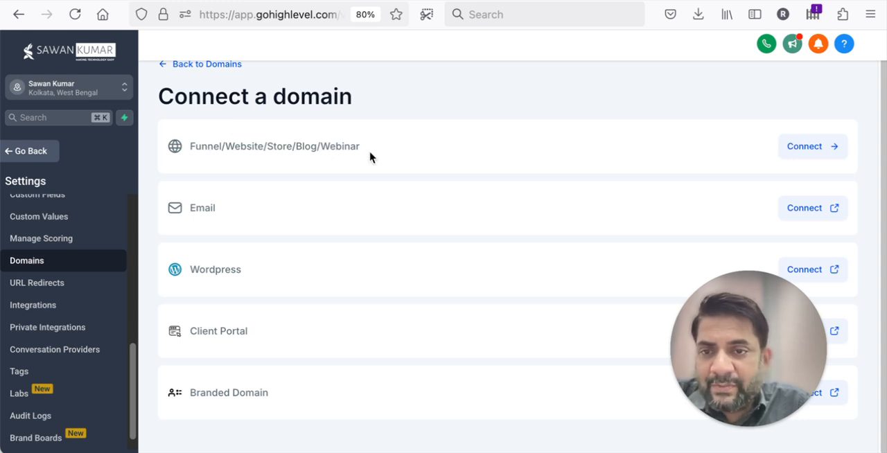
scroll(405, 230, down, 1)
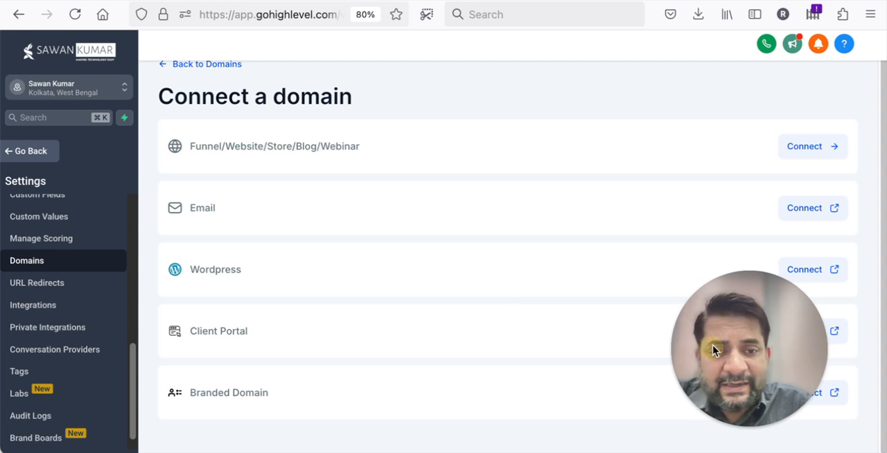
drag(713, 345, 752, 136)
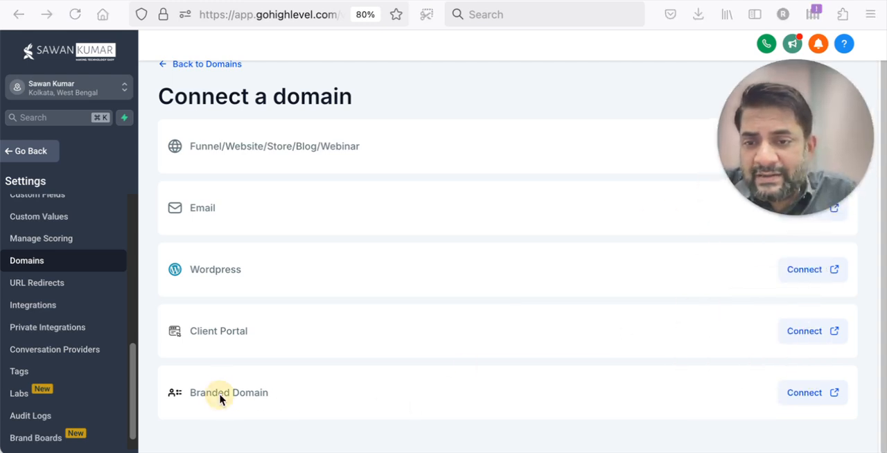
Step: Follow the Branded Domain connection and inspect the Branded Domain field in the business profile settings
click(804, 393)
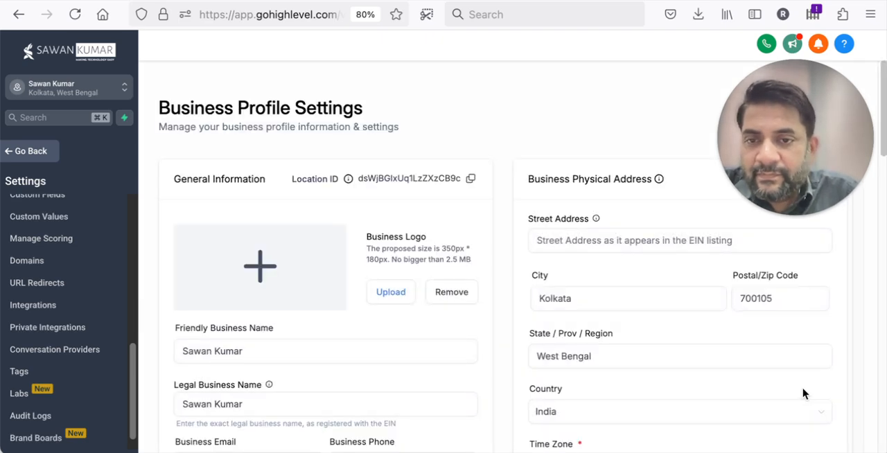
scroll(481, 340, down, 8)
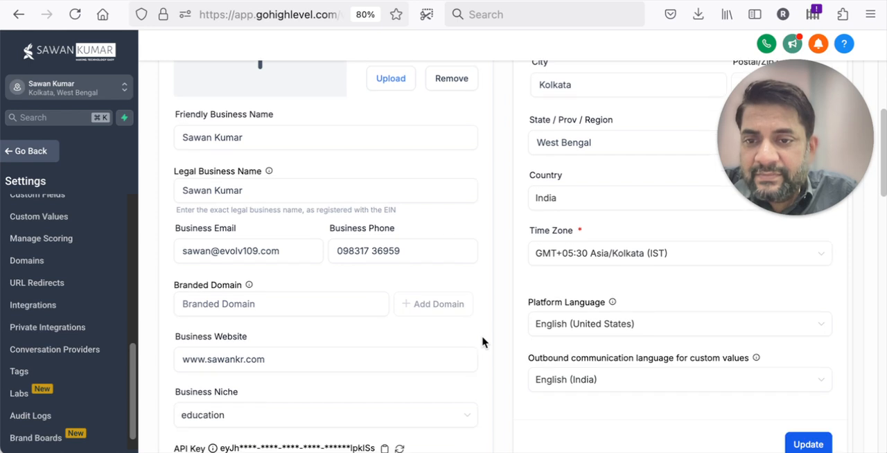
click(295, 206)
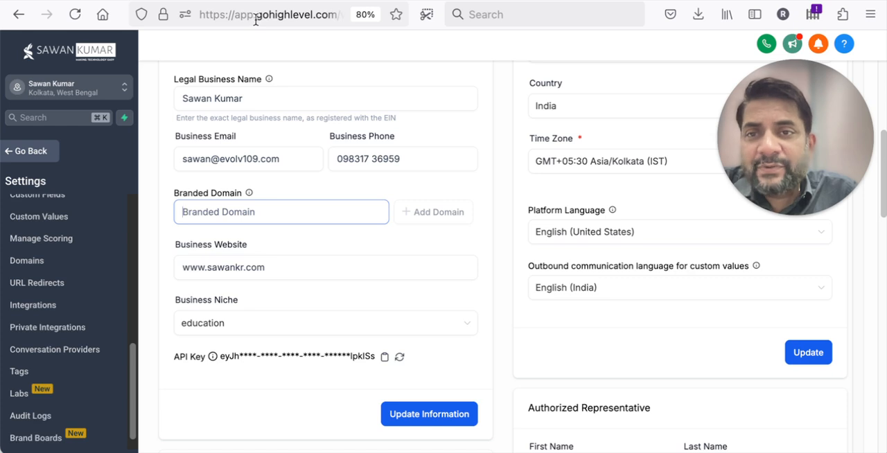
scroll(256, 20, right, 1)
scroll(256, 20, left, 1)
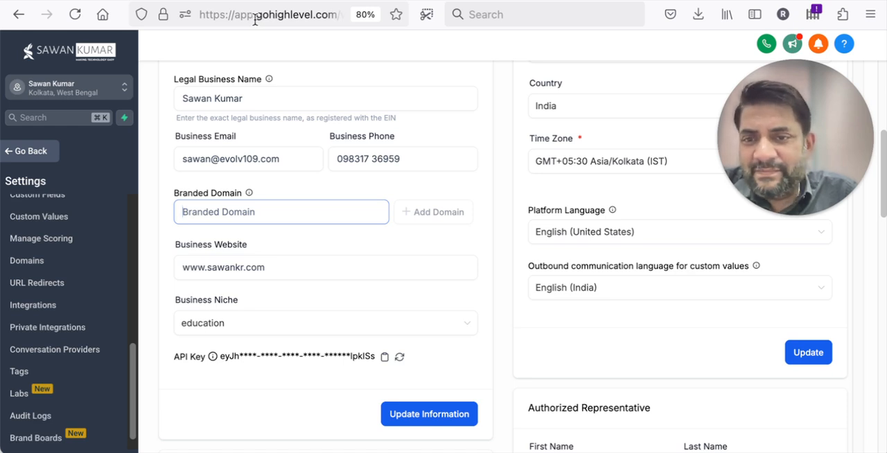
Step: Return to the Domains settings and start connecting a domain for Funnel/Website/Store/Blog/Webinar
scroll(39, 239, down, 1)
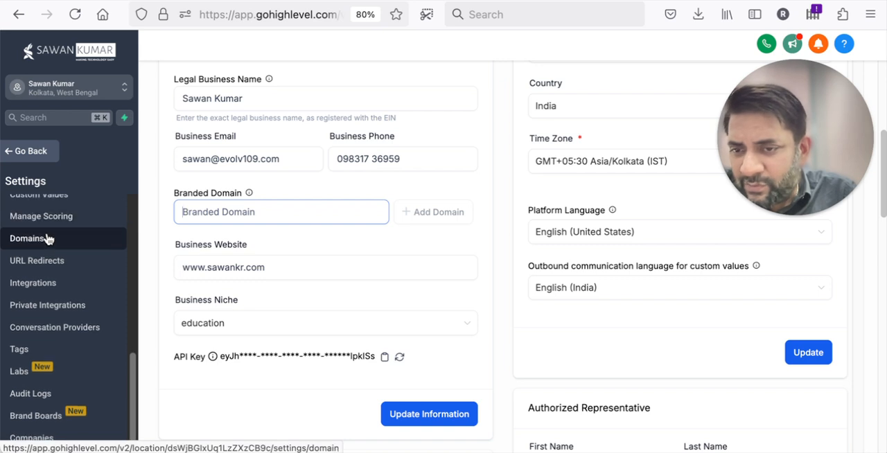
scroll(46, 363, up, 2)
click(42, 281)
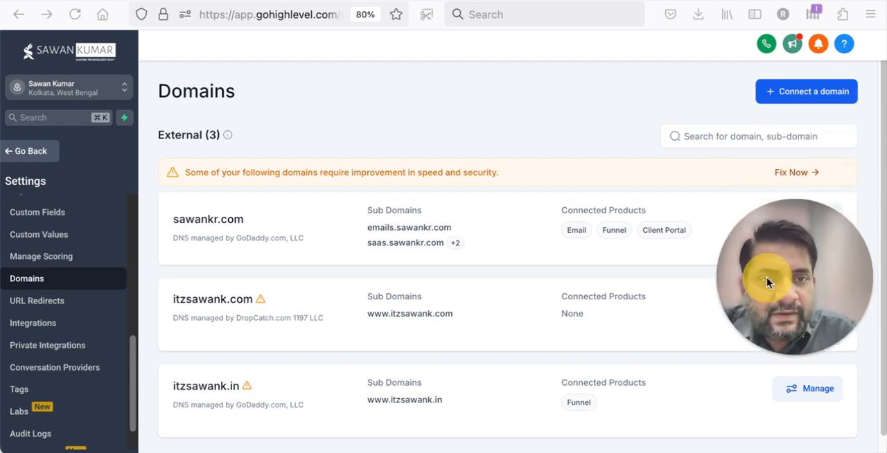
click(794, 94)
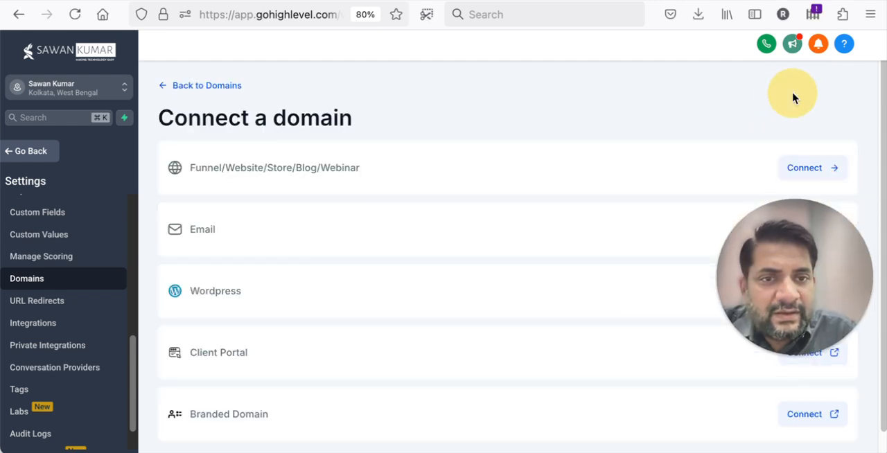
click(814, 172)
click(529, 178)
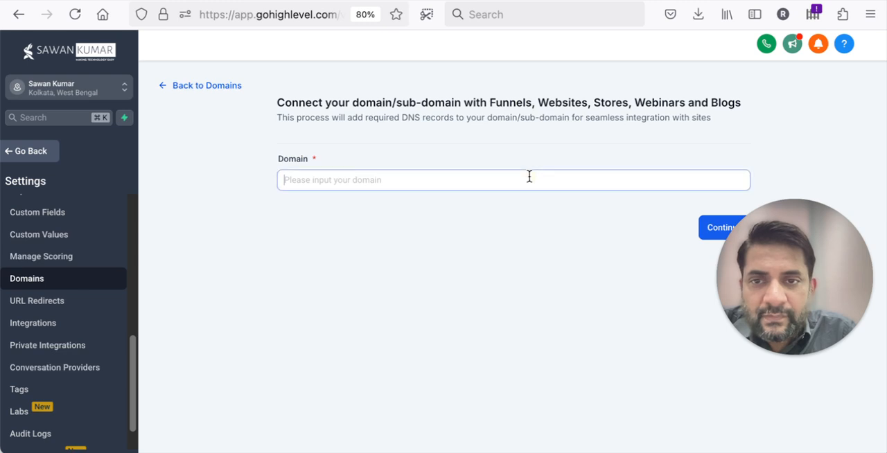
text(www.evolvx)
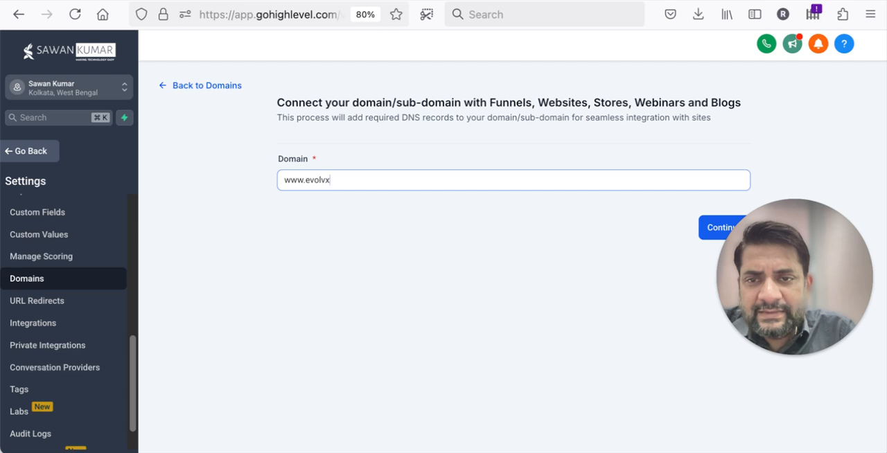
text(ai.co)
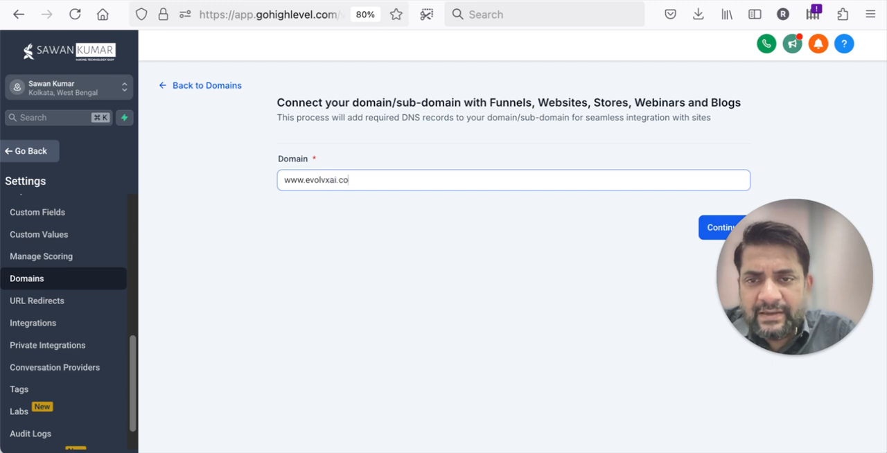
text(m)
click(707, 229)
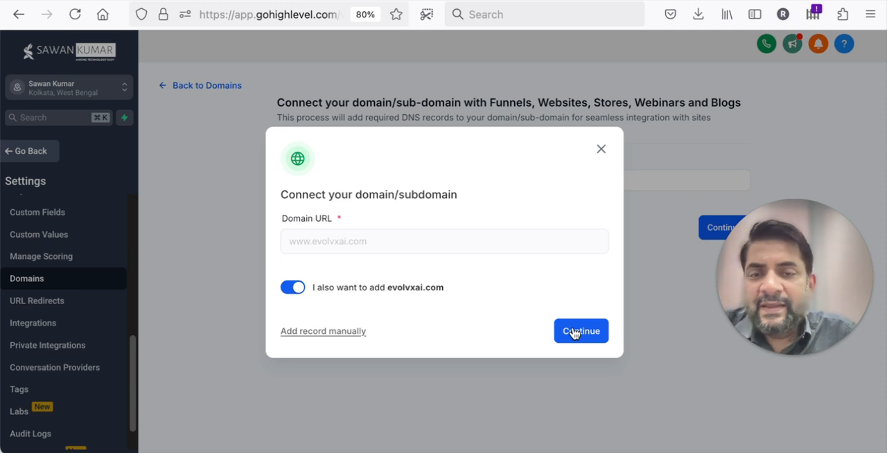
click(324, 332)
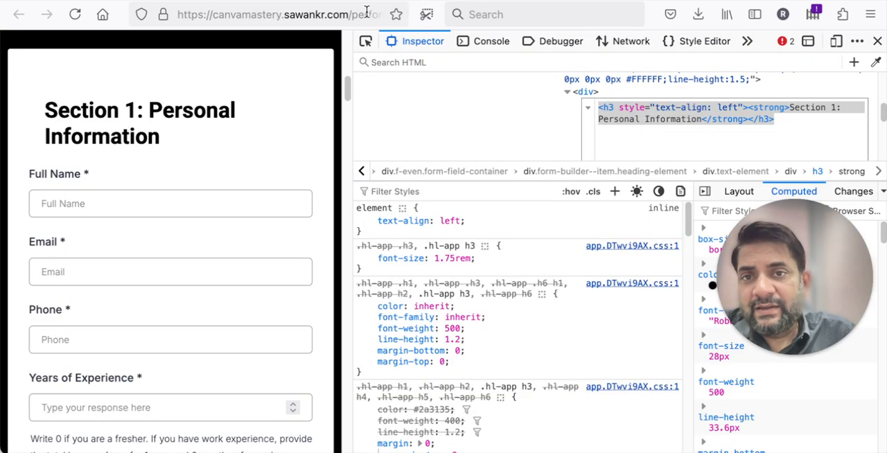
Step: Load godaddy.com in another browser tab and close the developer tools
key(ctrl+l)
text(godaddy.com/)
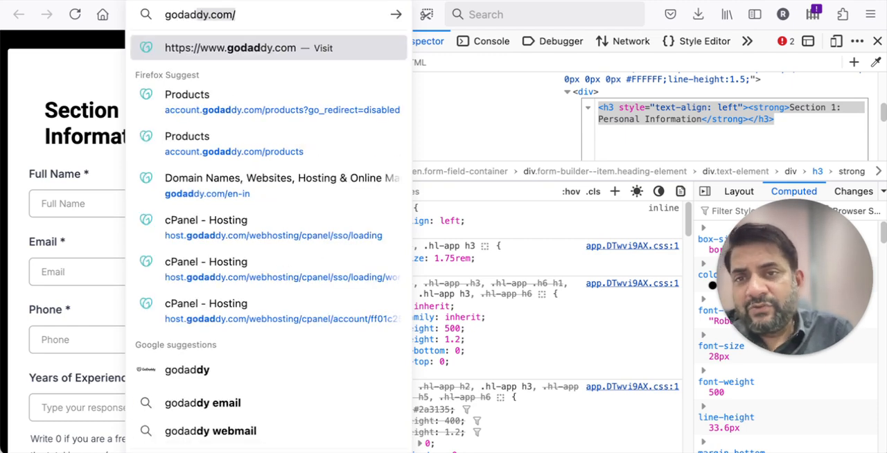
key(Return)
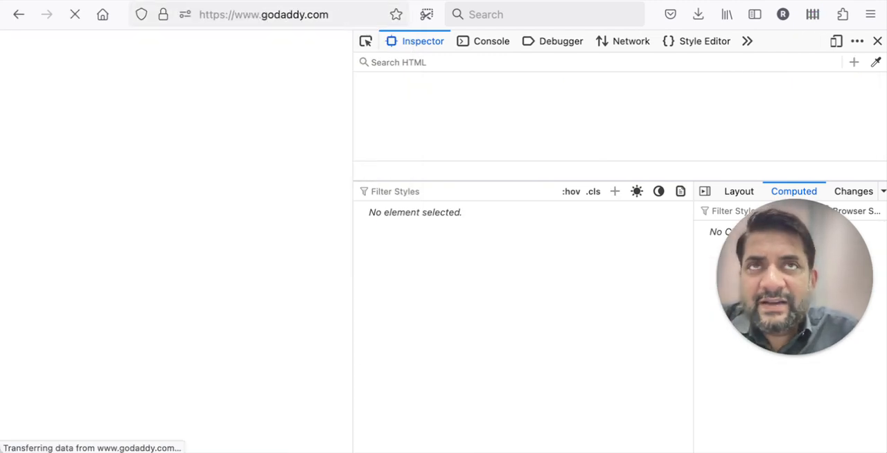
click(876, 42)
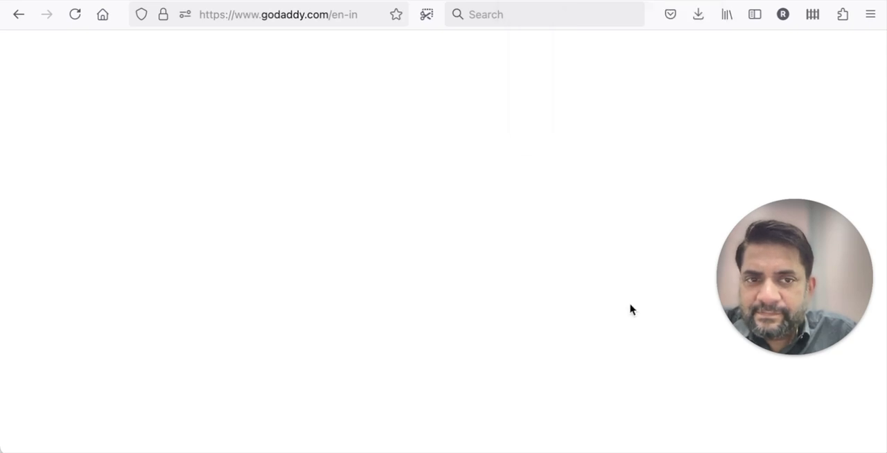
Step: Reload the blank GoDaddy India home page and dismiss the currency notice
drag(782, 281, 784, 371)
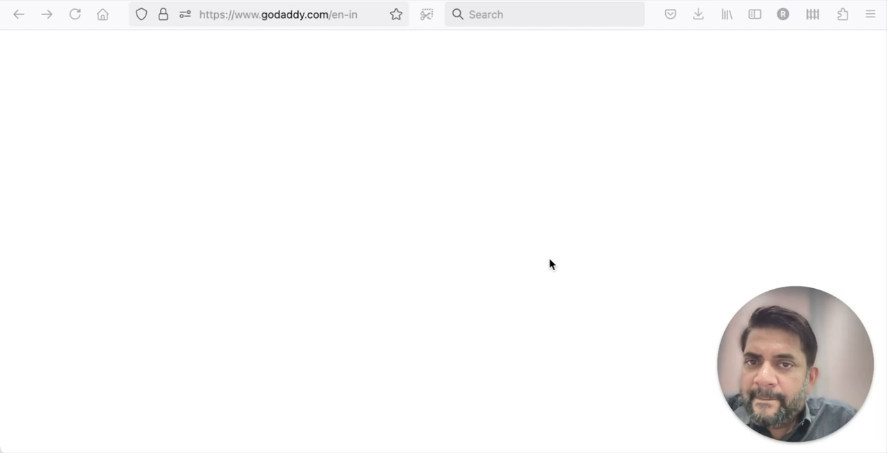
click(550, 264)
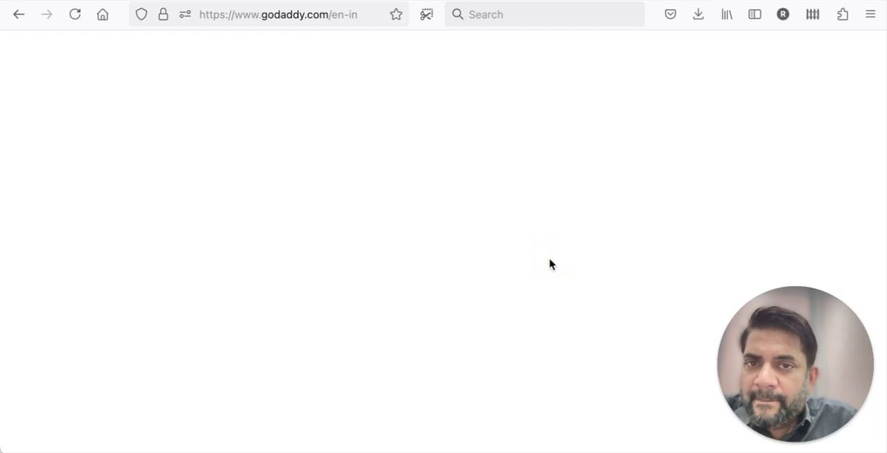
click(366, 19)
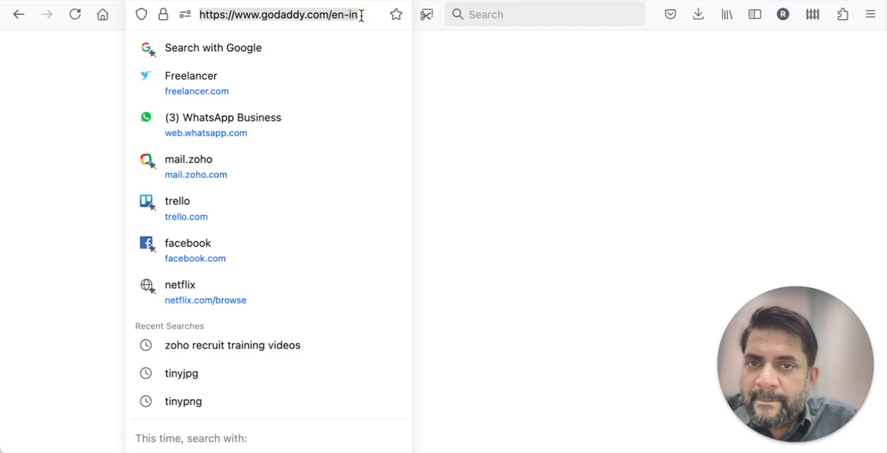
key(Return)
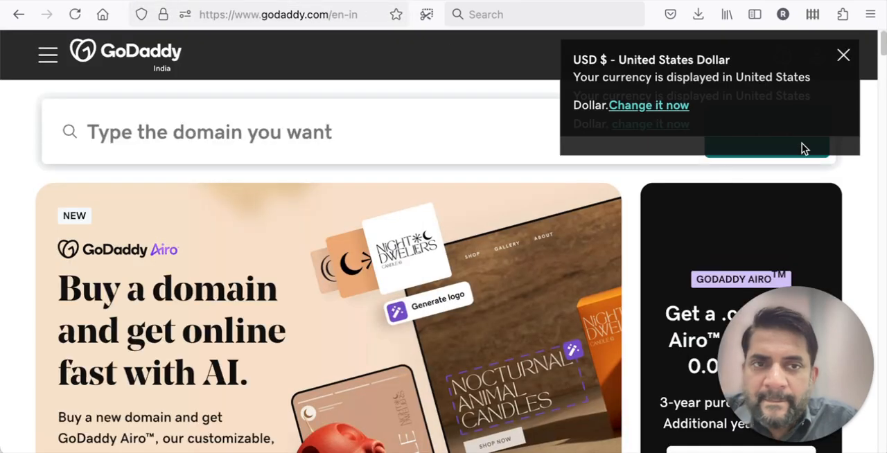
click(844, 60)
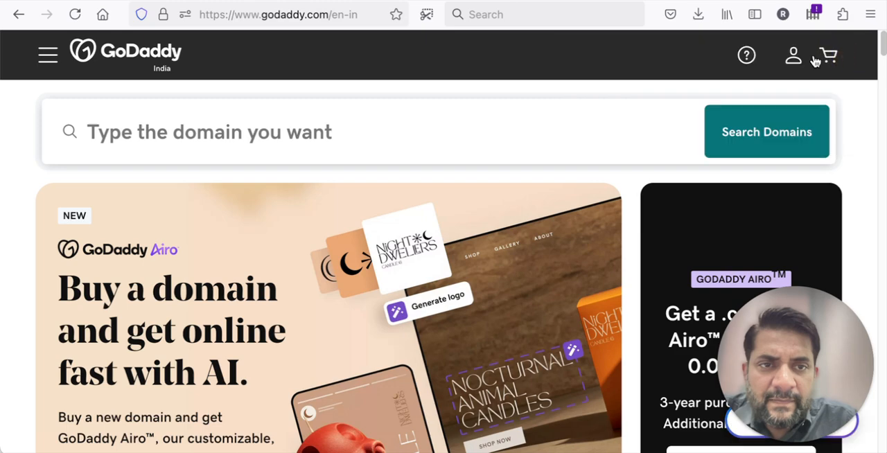
Step: Sign in to GoDaddy with the saved customer number and account password
click(785, 61)
click(599, 161)
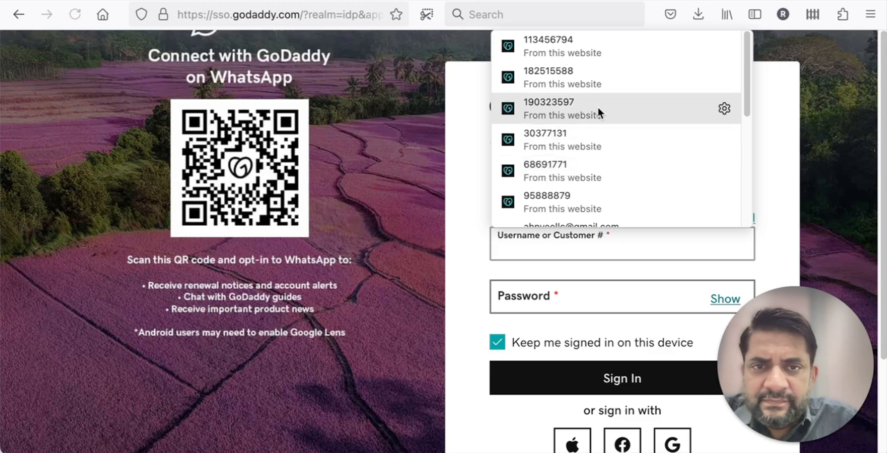
scroll(600, 112, down, 2)
click(530, 140)
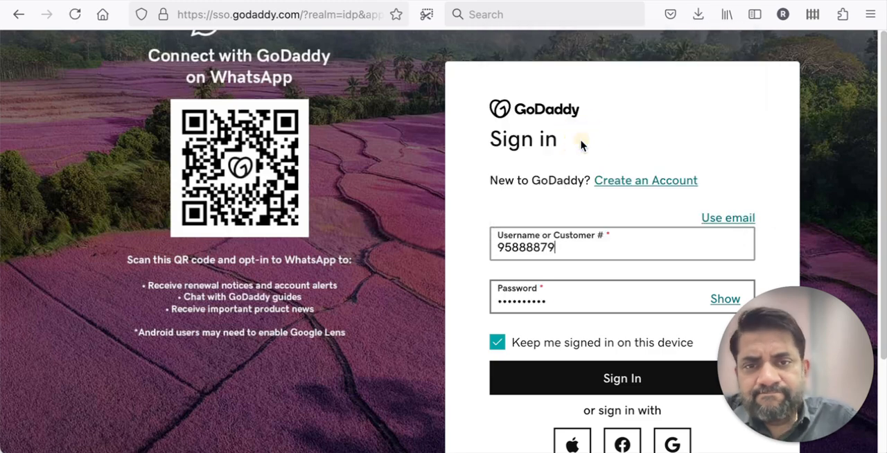
click(543, 386)
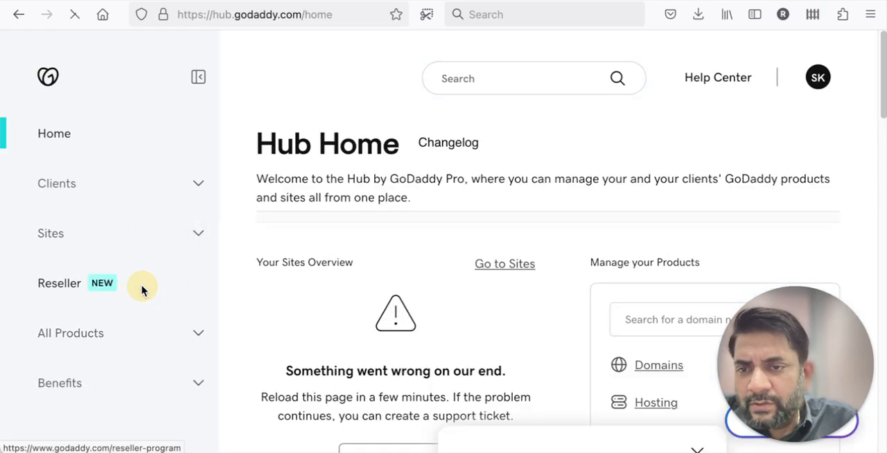
Step: Open the account's product management page in GoDaddy
click(143, 288)
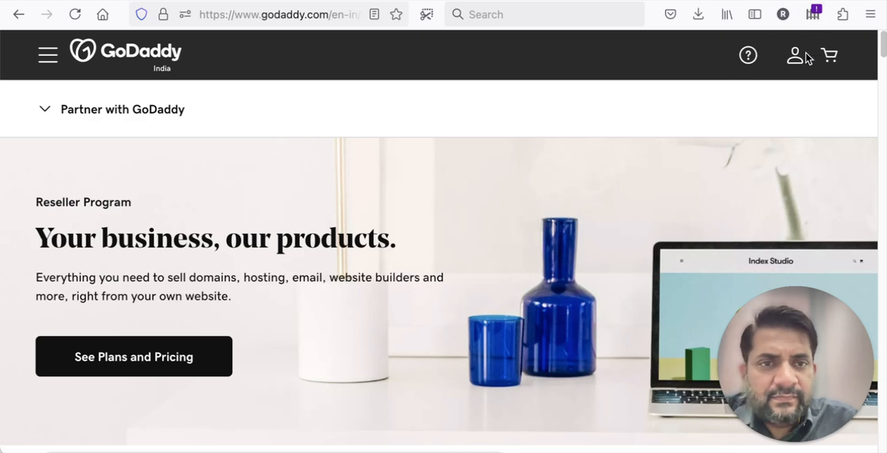
click(795, 56)
click(619, 225)
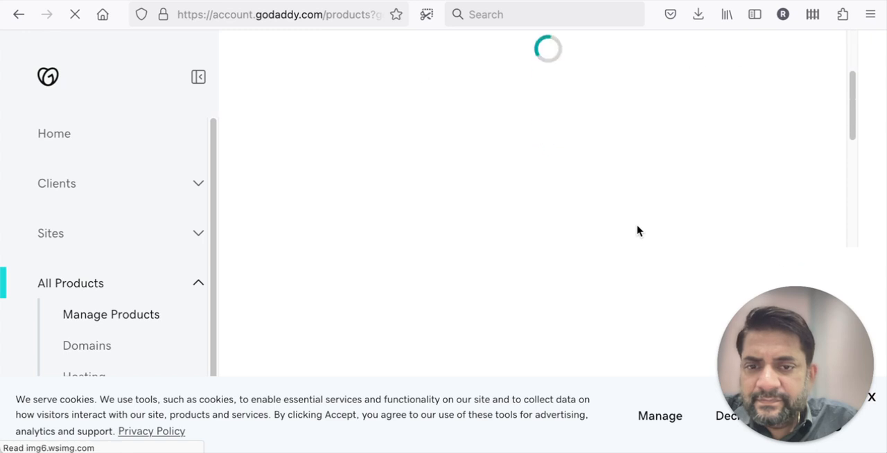
scroll(638, 231, down, 10)
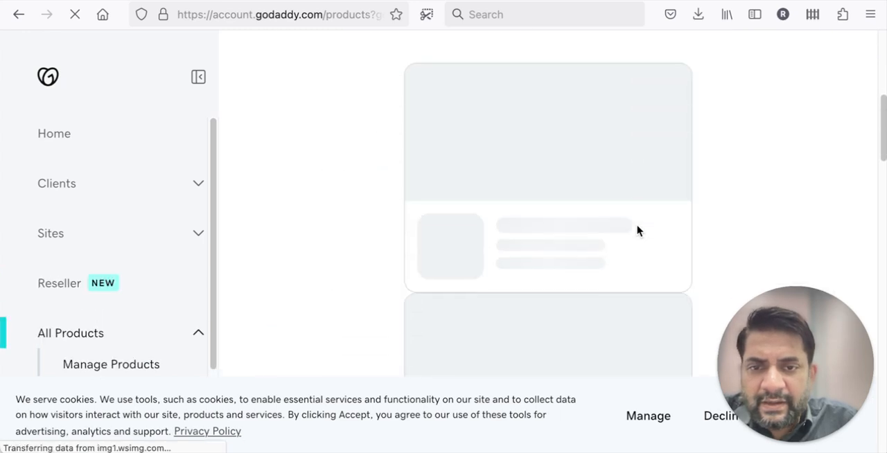
Step: Open the dashboard of the business listed with both a domain and a website
scroll(638, 231, up, 6)
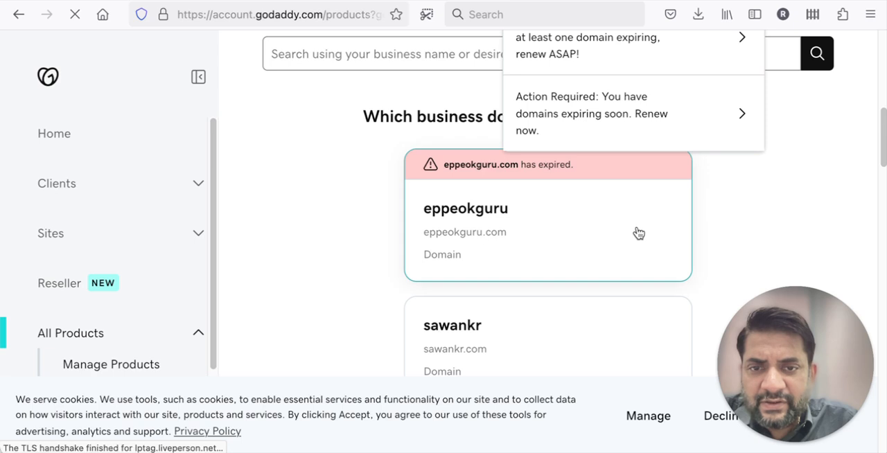
scroll(638, 232, down, 5)
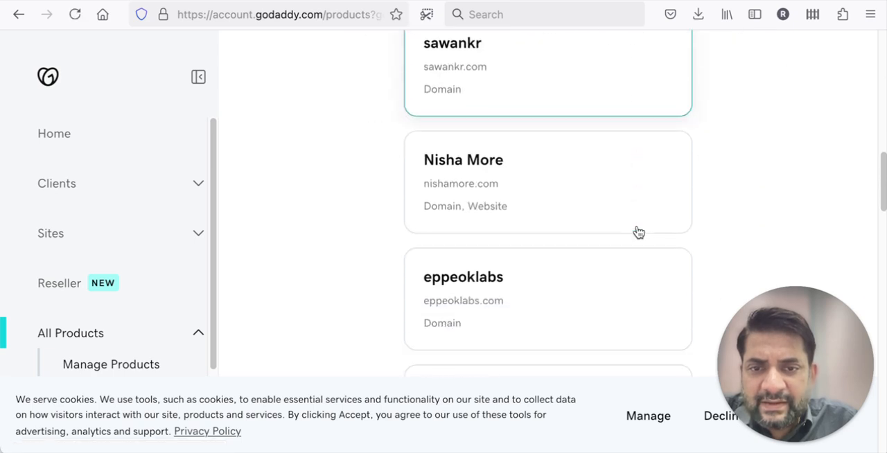
click(566, 154)
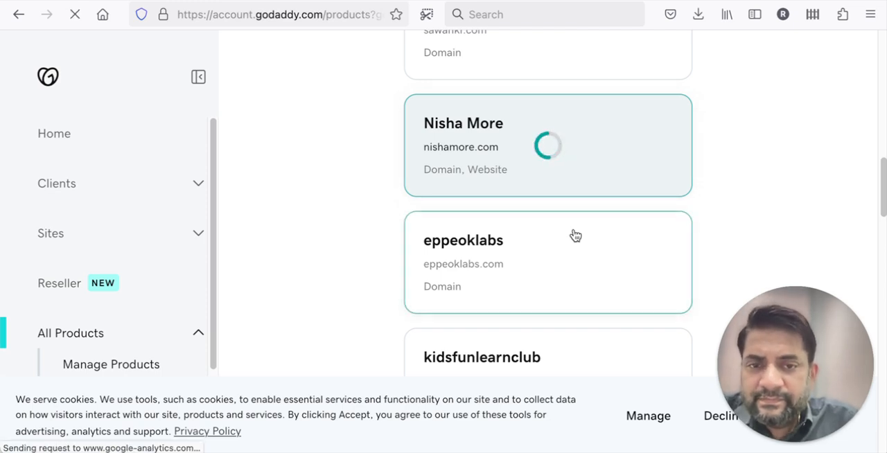
scroll(573, 234, down, 2)
scroll(573, 234, down, 2)
scroll(574, 236, up, 4)
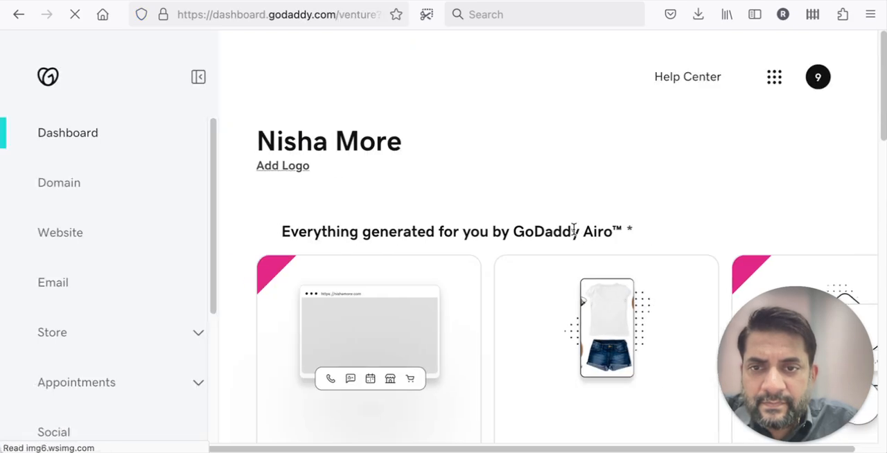
Step: Open the Manage Domain page from the links at the end of the business dashboard
scroll(515, 158, down, 5)
scroll(515, 159, down, 10)
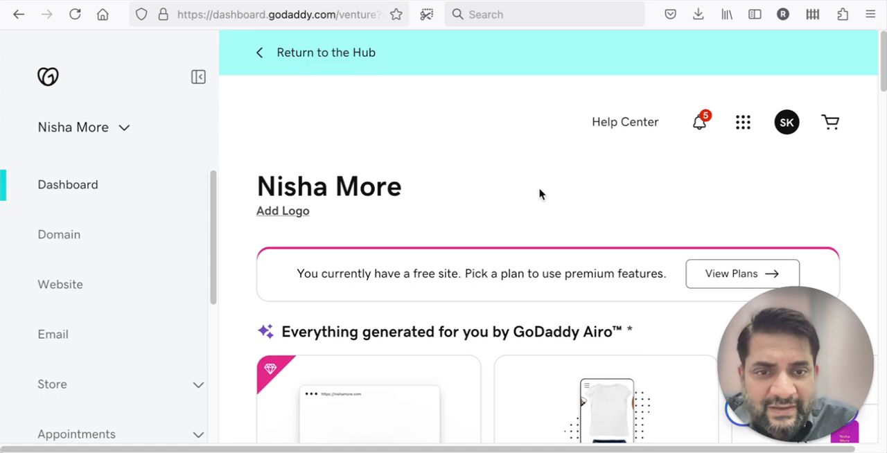
scroll(540, 194, down, 3)
scroll(540, 194, down, 3)
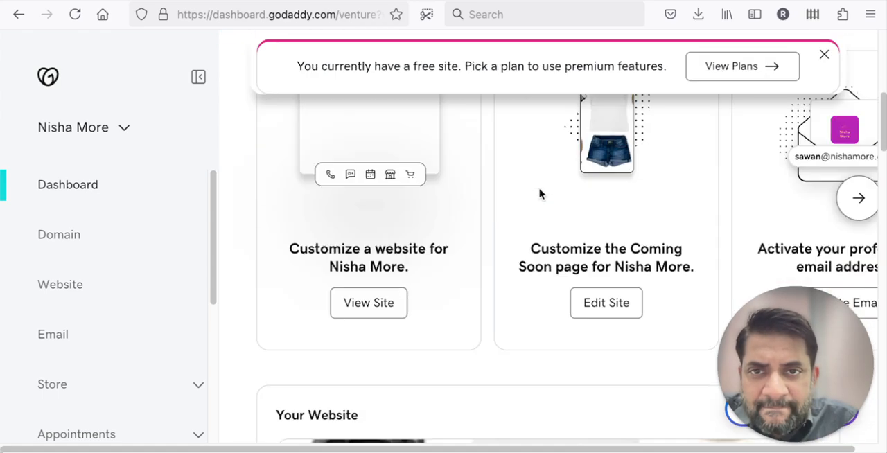
scroll(540, 194, down, 8)
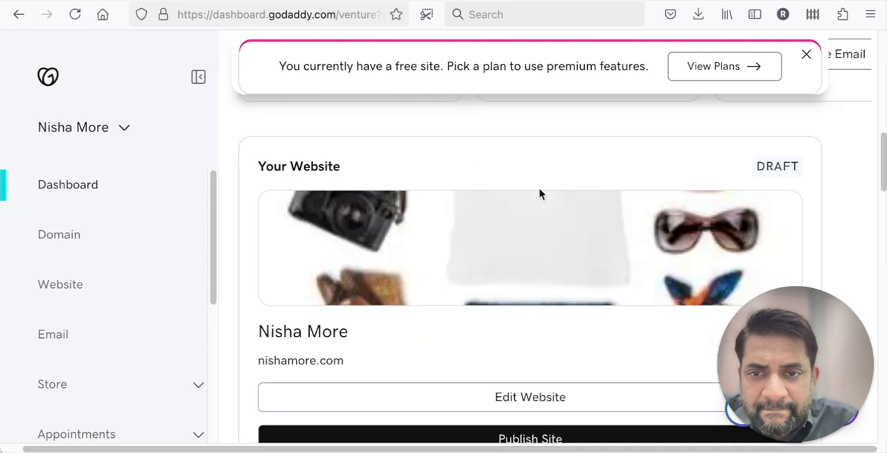
scroll(540, 194, down, 7)
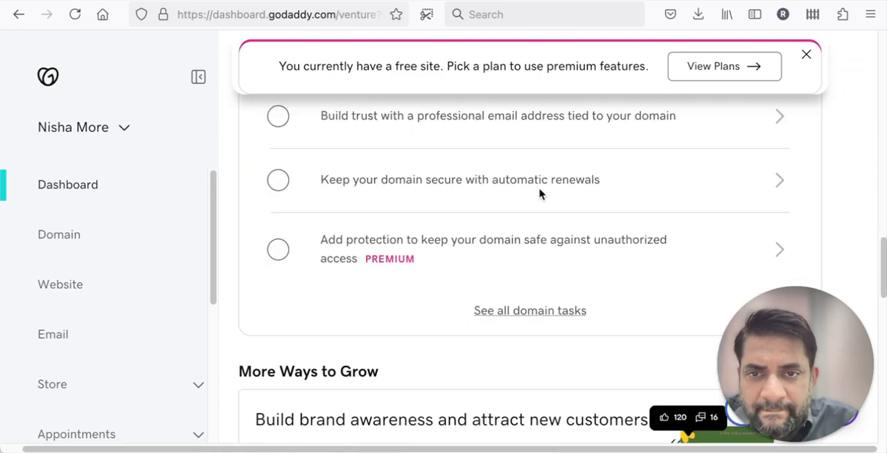
scroll(540, 194, down, 9)
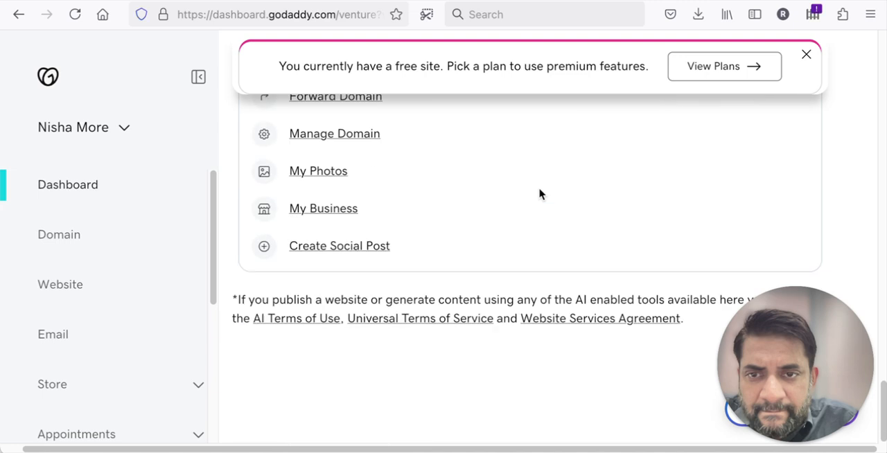
scroll(541, 195, up, 1)
click(333, 190)
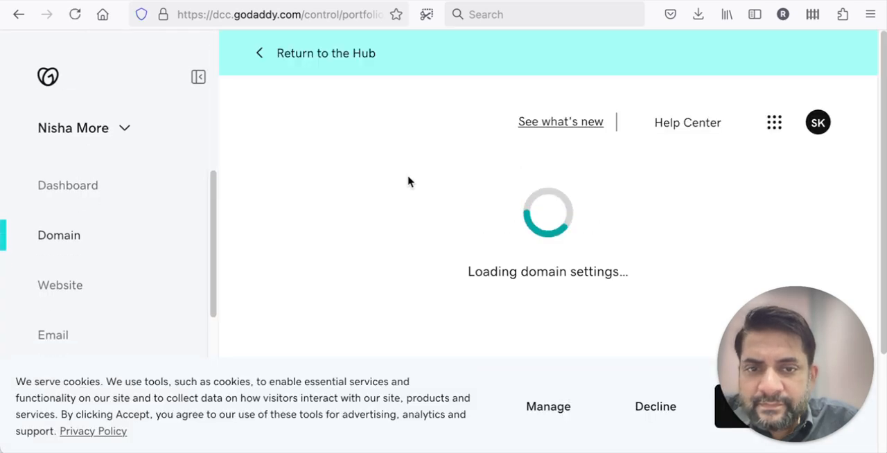
Step: Open the domain's DNS records and look through the existing A, NS, CNAME and SOA entries
scroll(395, 184, down, 2)
click(375, 166)
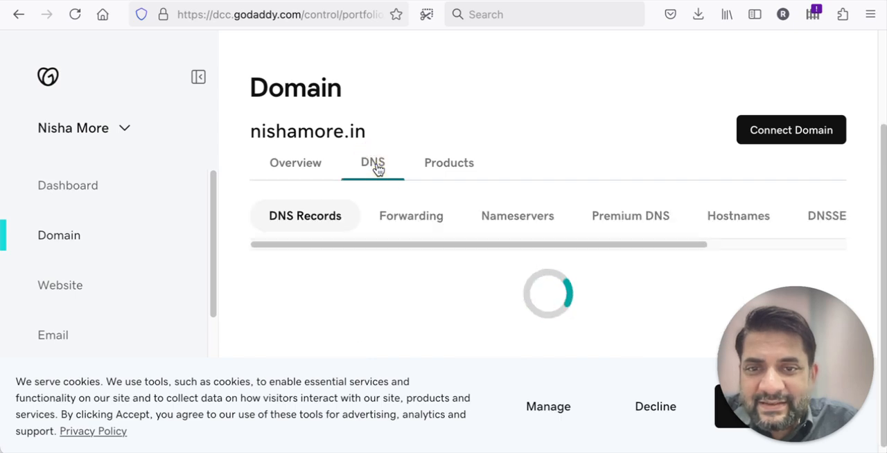
scroll(382, 199, down, 3)
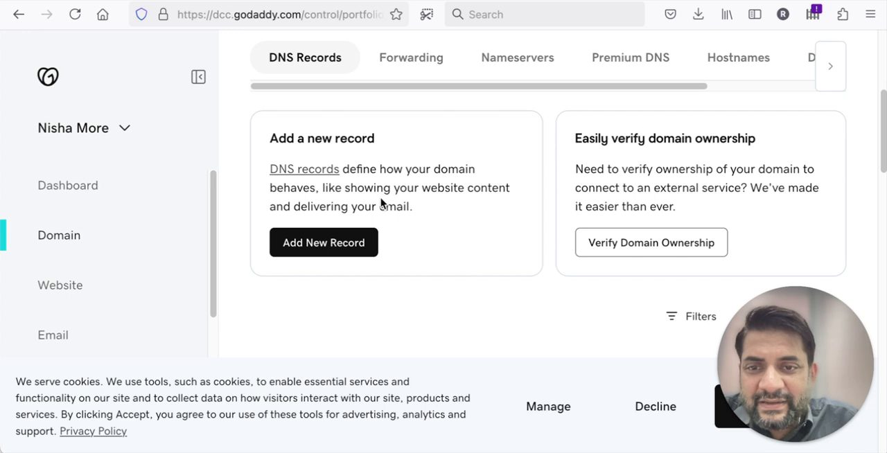
scroll(381, 201, down, 6)
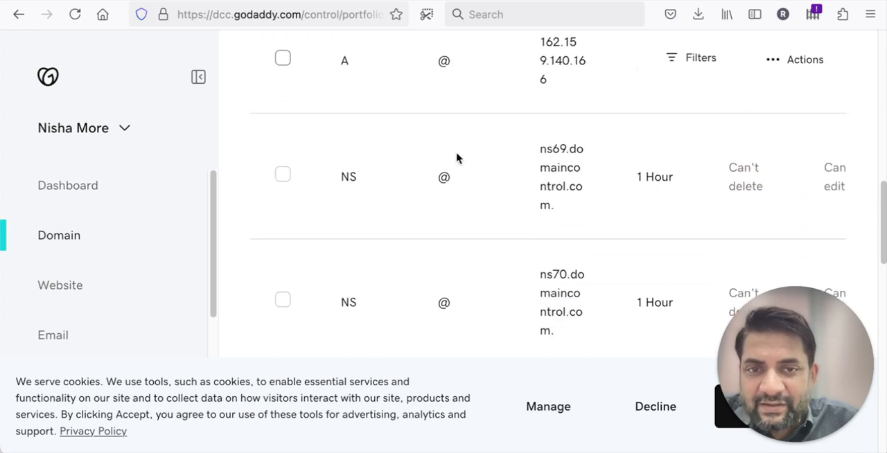
scroll(457, 158, down, 4)
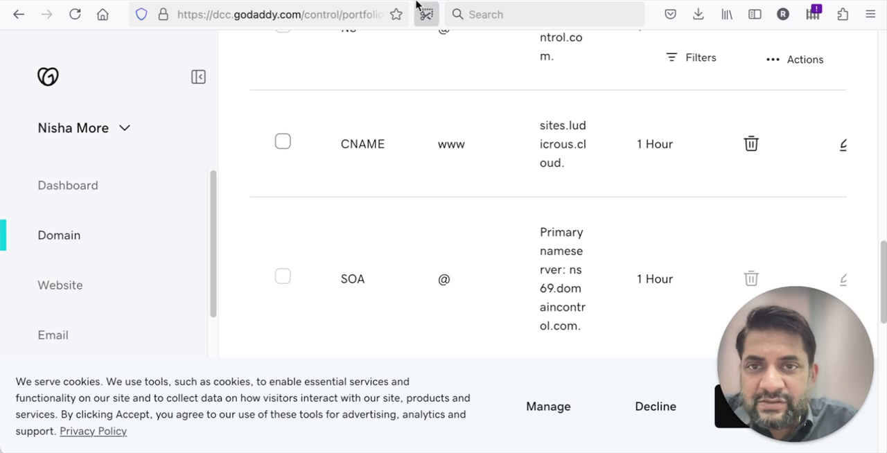
scroll(384, 166, up, 2)
Step: Compare the A and CNAME records required by GoHighLevel with the data of the existing A and CNAME records in GoDaddy
click(357, 2)
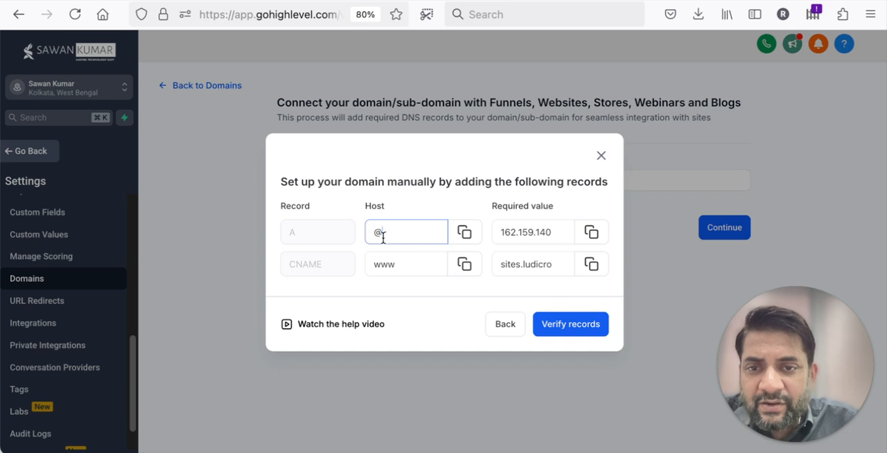
click(450, 1)
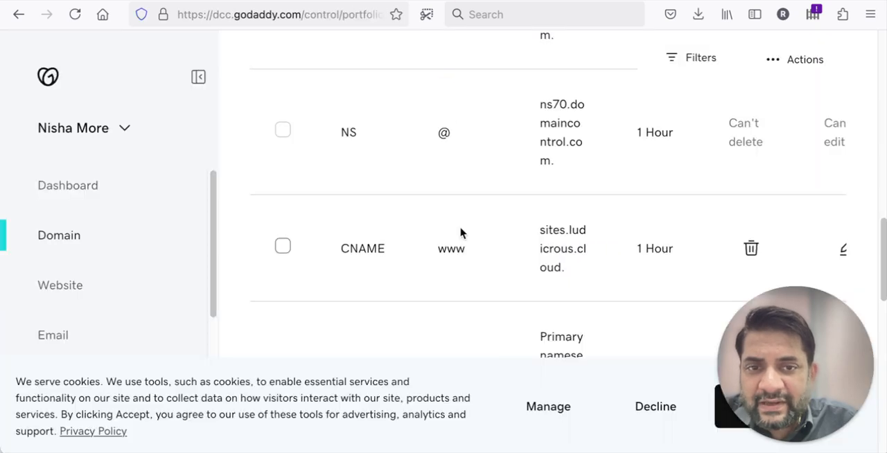
scroll(461, 233, up, 4)
drag(539, 267, 568, 317)
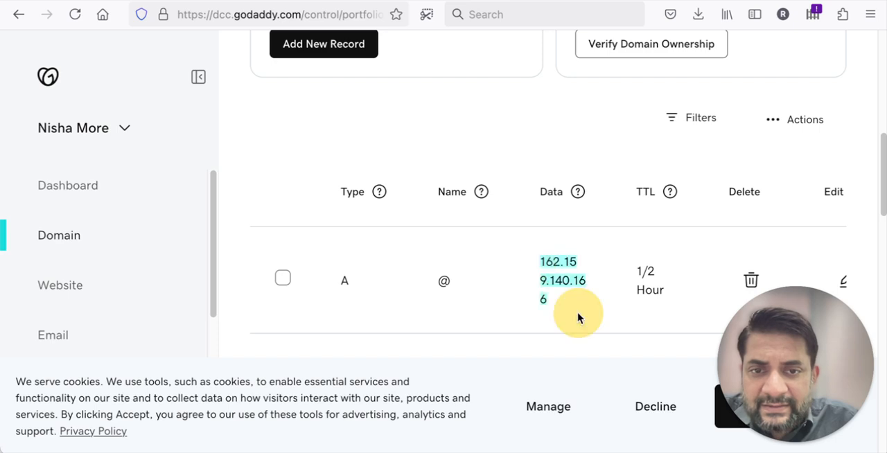
double_click(347, 284)
scroll(372, 285, down, 2)
scroll(372, 284, down, 3)
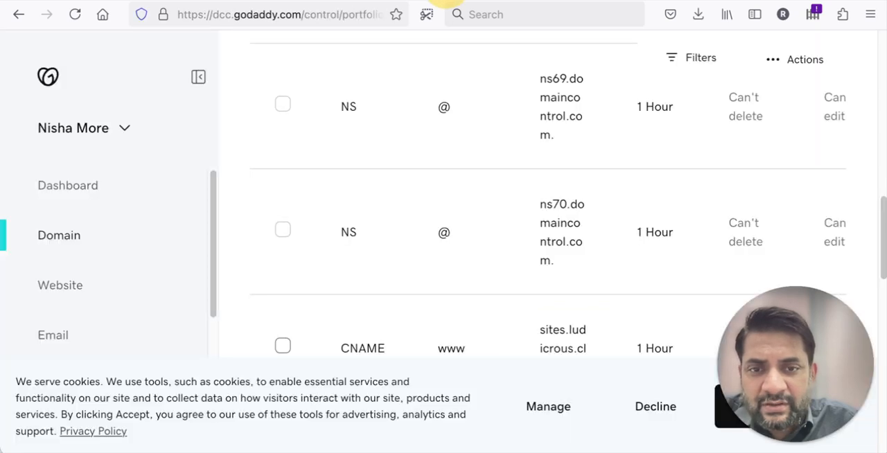
scroll(470, 284, down, 2)
drag(539, 195, 580, 246)
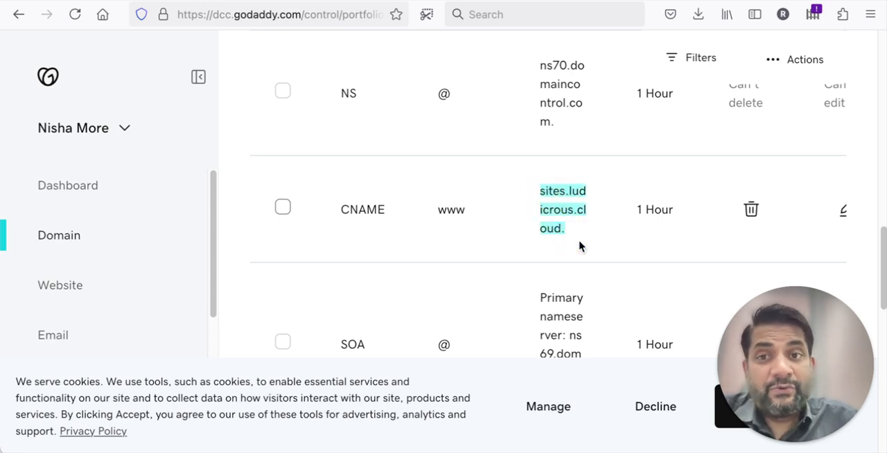
Step: Start a new DNS record of type A named @ and check its required value in GoHighLevel
scroll(527, 222, up, 5)
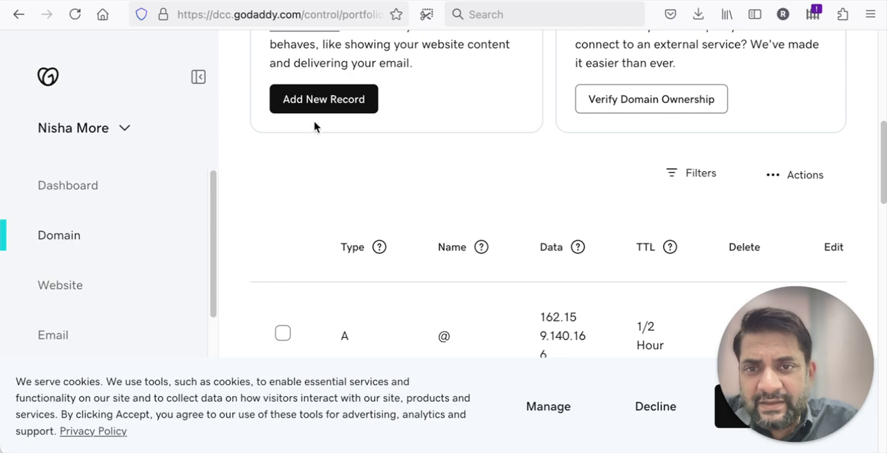
click(315, 99)
click(307, 215)
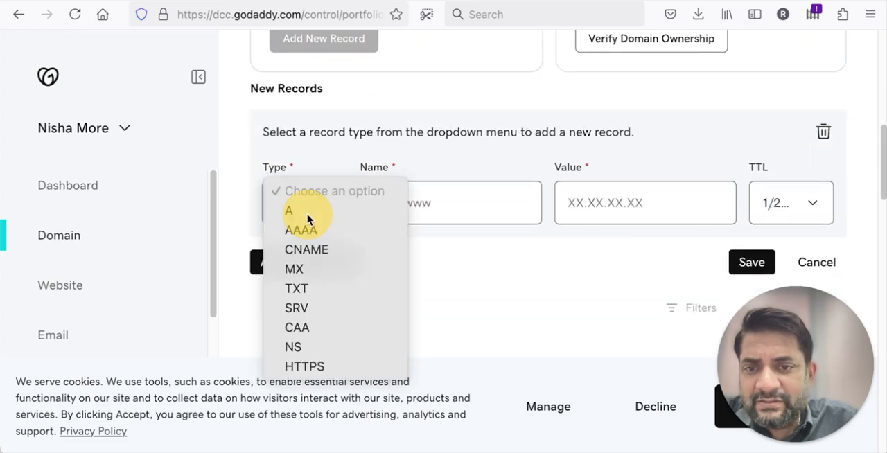
click(299, 214)
click(372, 224)
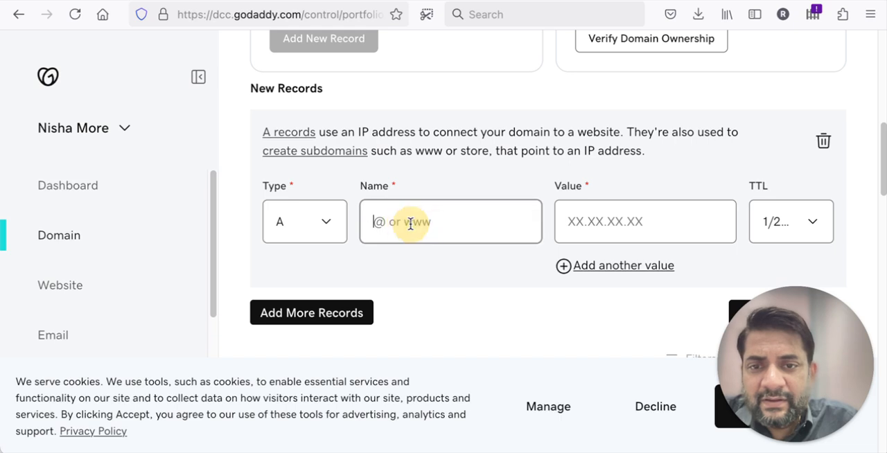
text(@)
key(Tab)
click(376, 1)
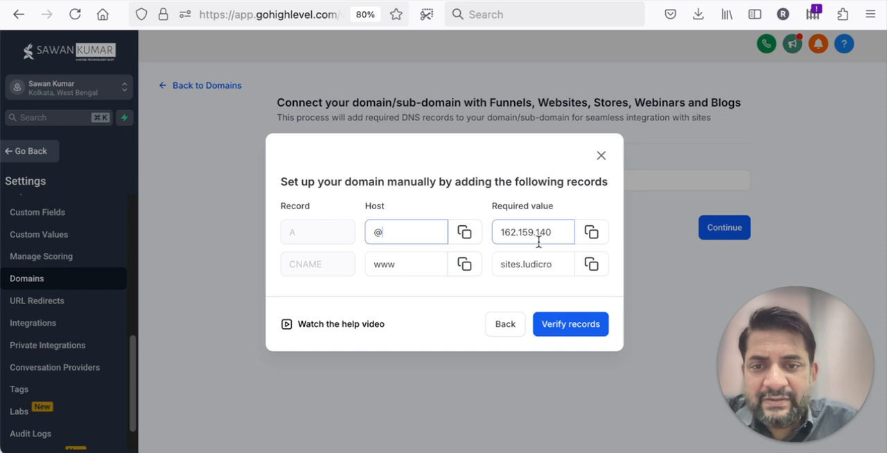
key(ctrl+Tab)
Step: Change the new DNS record to type CNAME and name it www, leaving its value empty
click(302, 239)
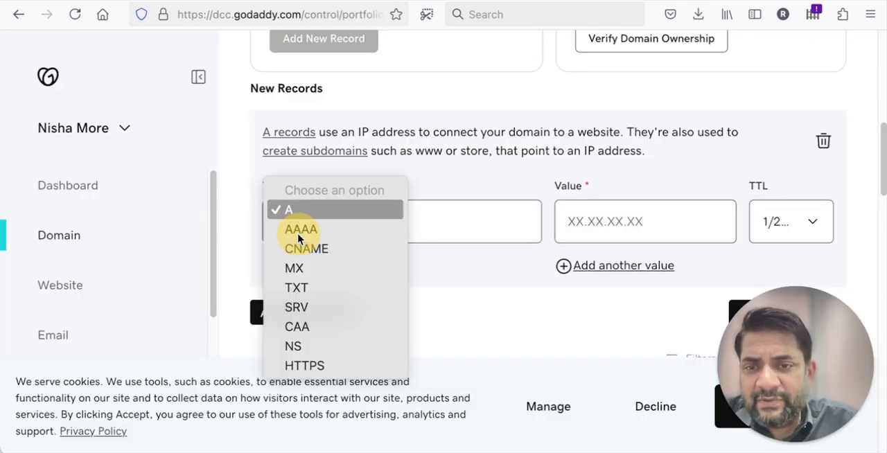
click(299, 247)
click(398, 202)
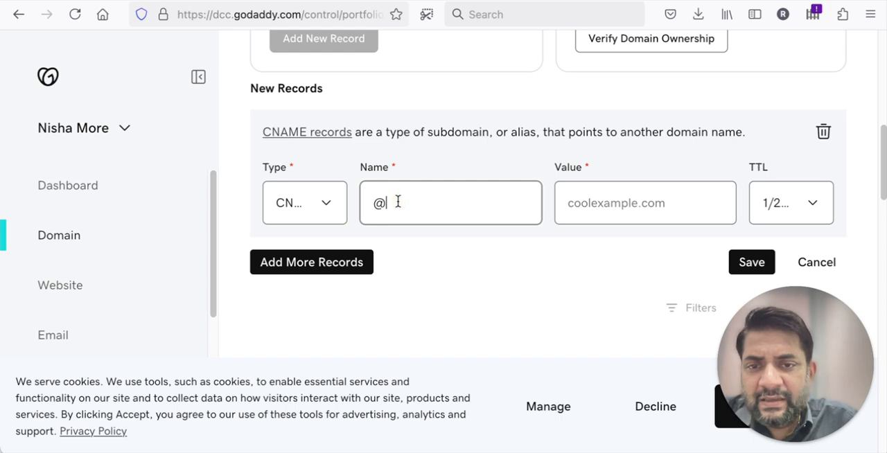
key(BackSpace)
text(www)
click(602, 200)
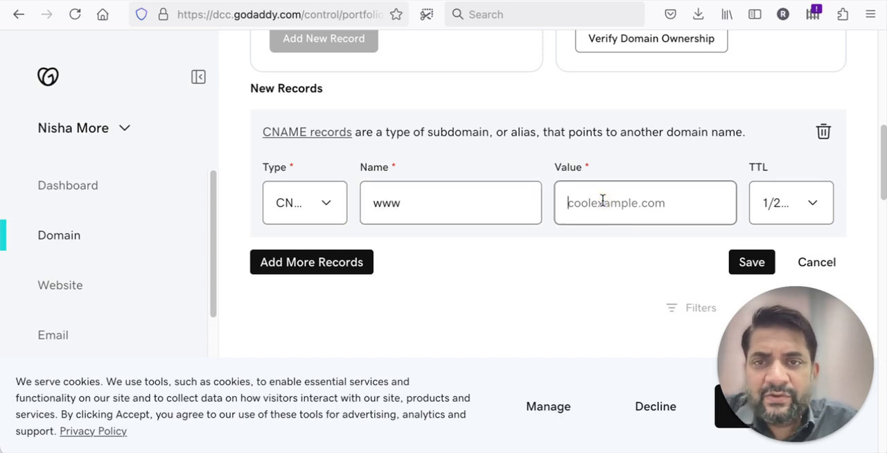
Step: Switch to GoHighLevel, request verification of the DNS records, close the setup dialog and return to the domain list
key(ctrl+Tab)
key(ctrl+Tab)
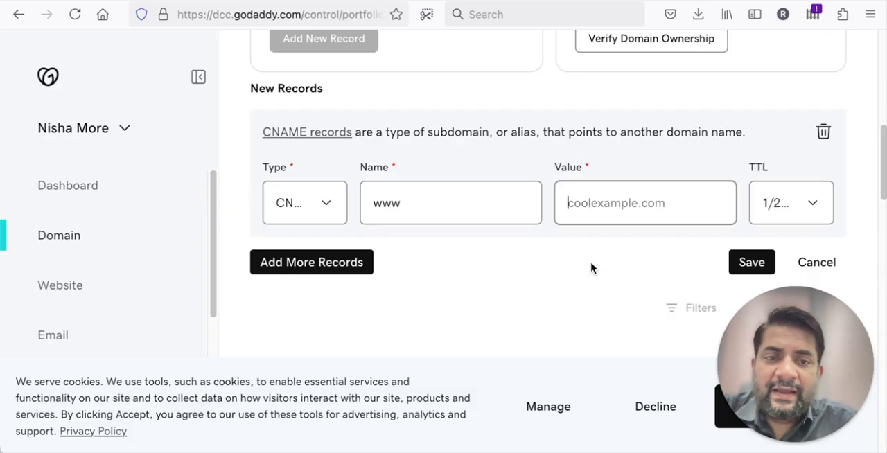
key(ctrl+Tab)
click(546, 323)
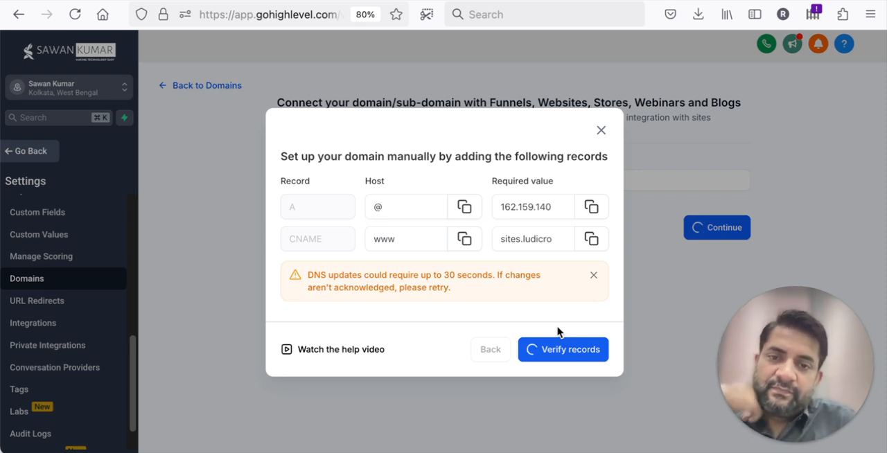
click(602, 132)
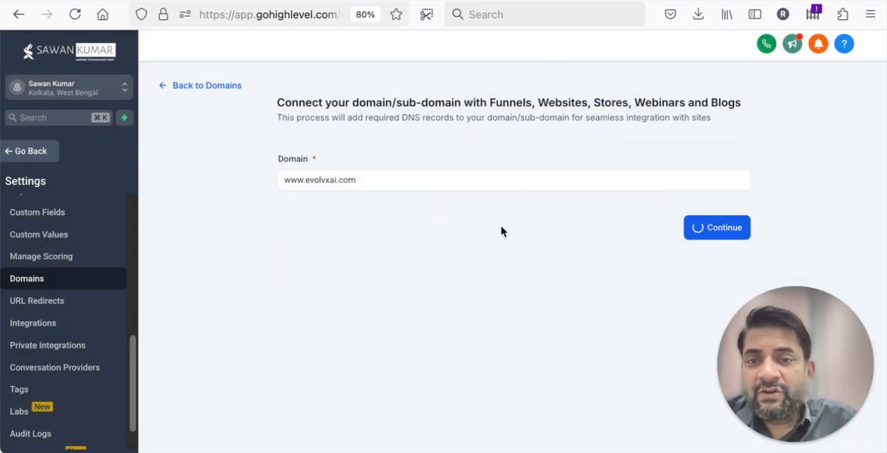
click(197, 90)
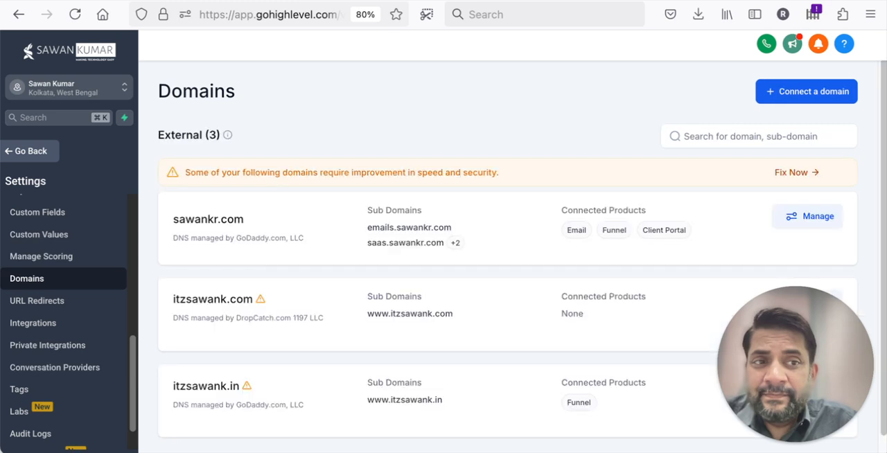
Step: Leave the account settings and open the settings of the Excel Mastery Dark Version funnel in the Excel-Mastery folder
click(21, 150)
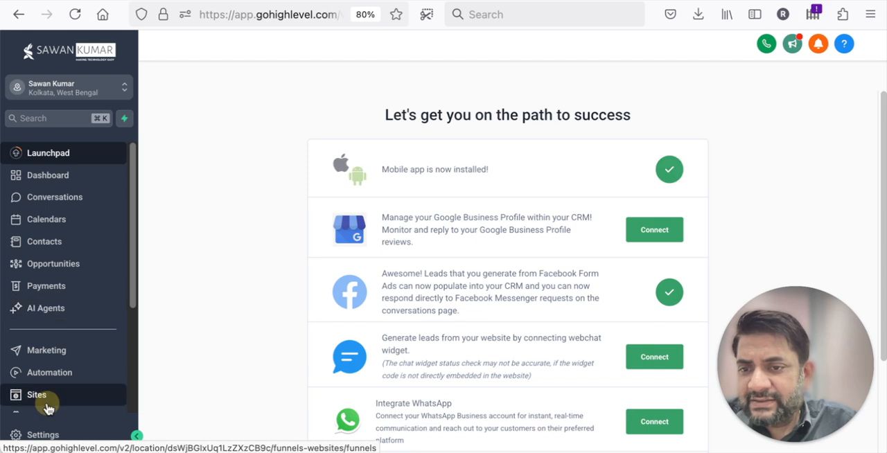
click(38, 395)
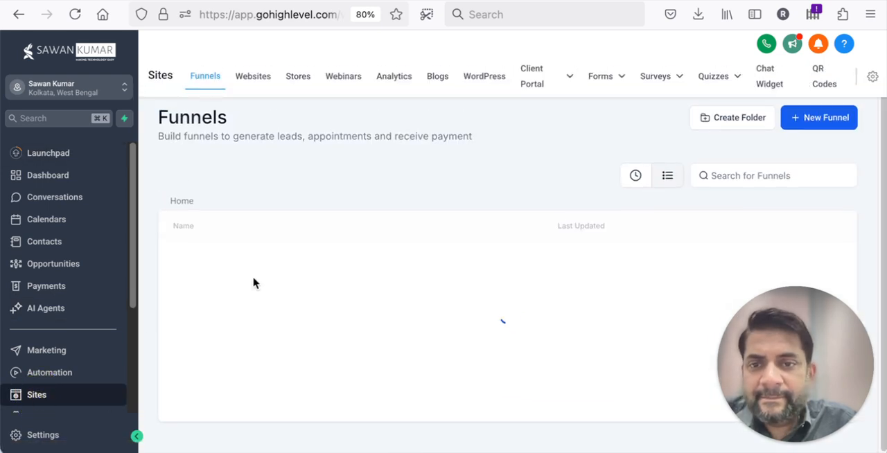
click(233, 267)
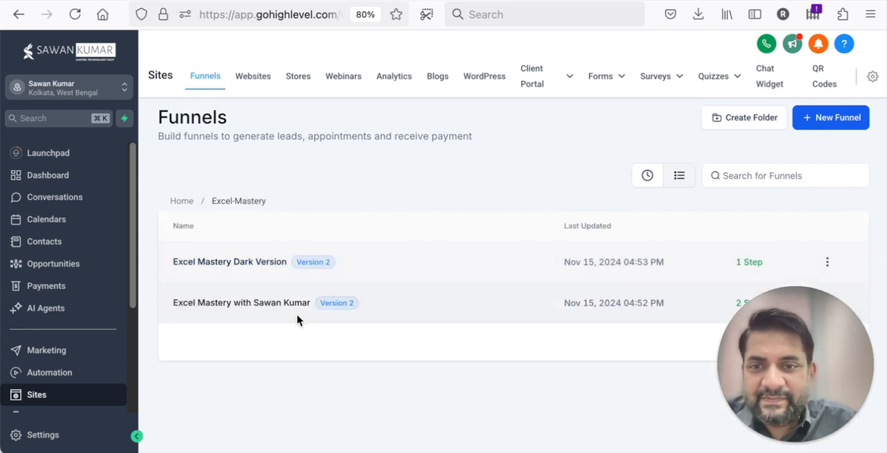
click(268, 269)
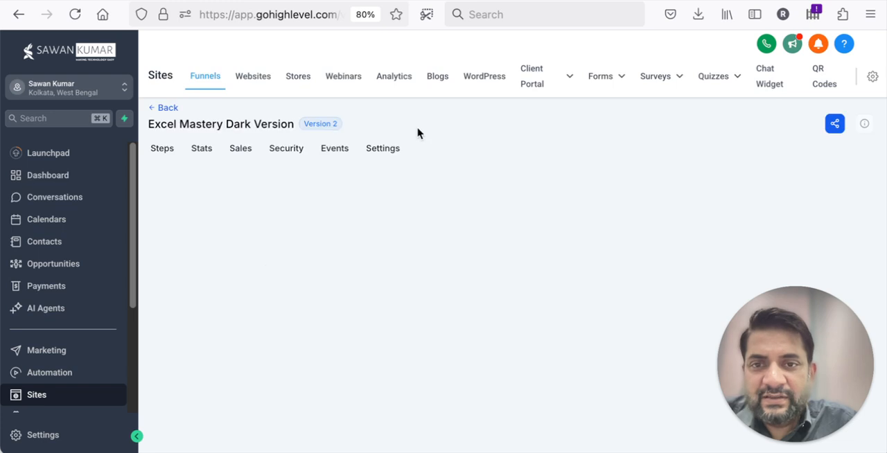
click(382, 157)
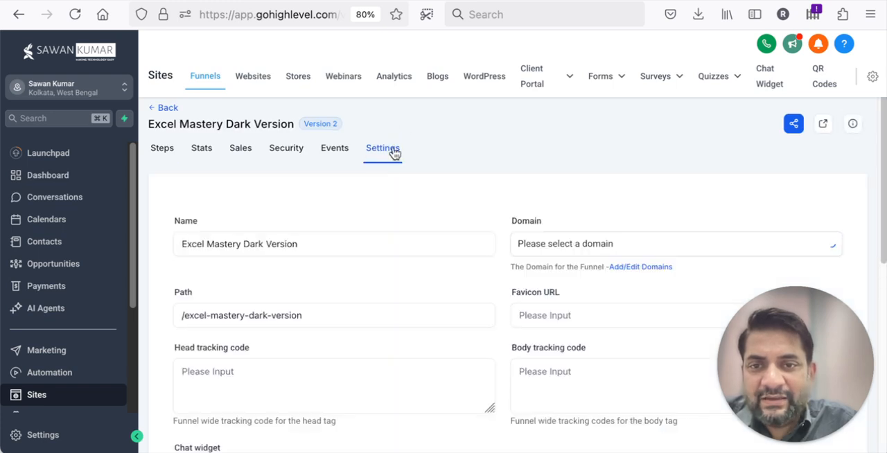
Step: Examine the domains available for the funnel without changing the selection, and look over the remaining settings
click(569, 242)
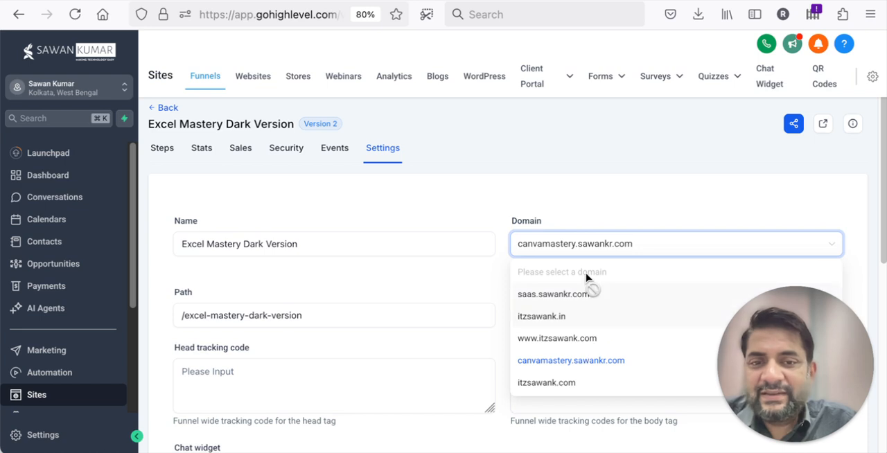
click(579, 220)
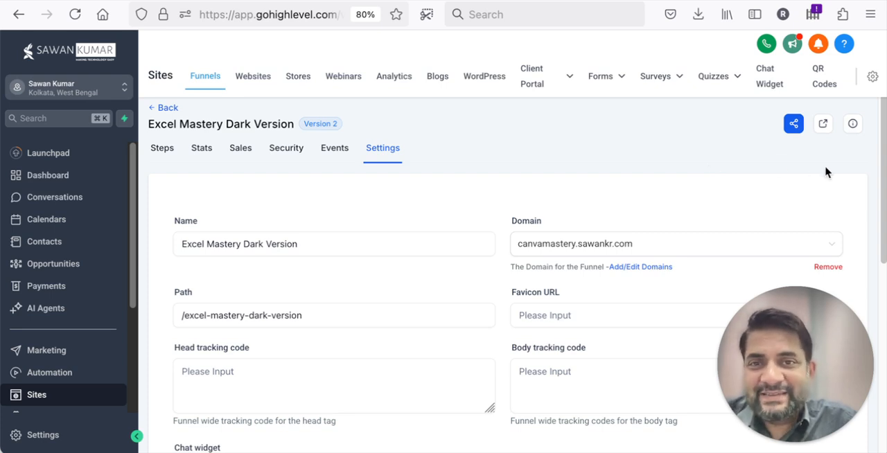
scroll(825, 171, down, 1)
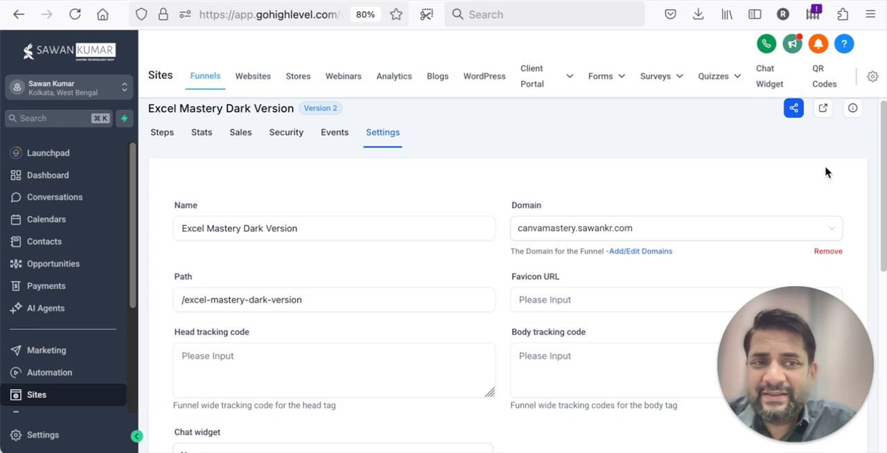
scroll(826, 172, down, 1)
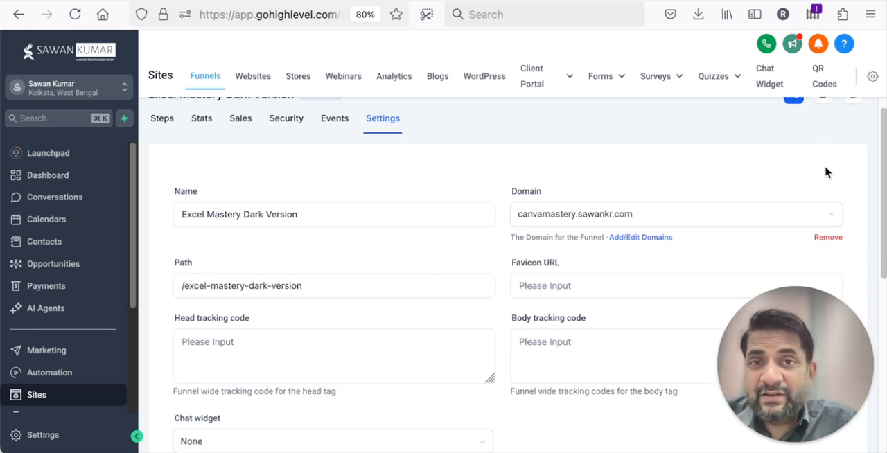